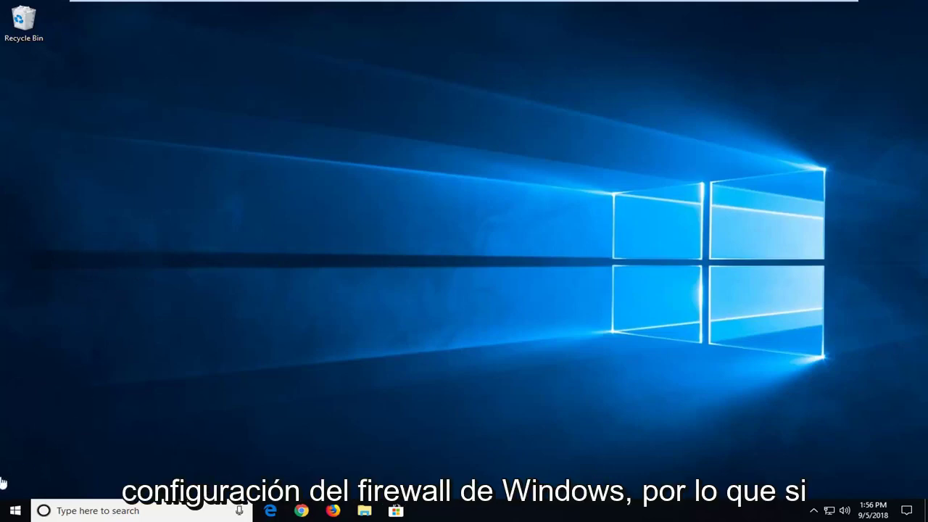
# - Search the Start menu for 'windows firewall'
pyautogui.click(10, 513)
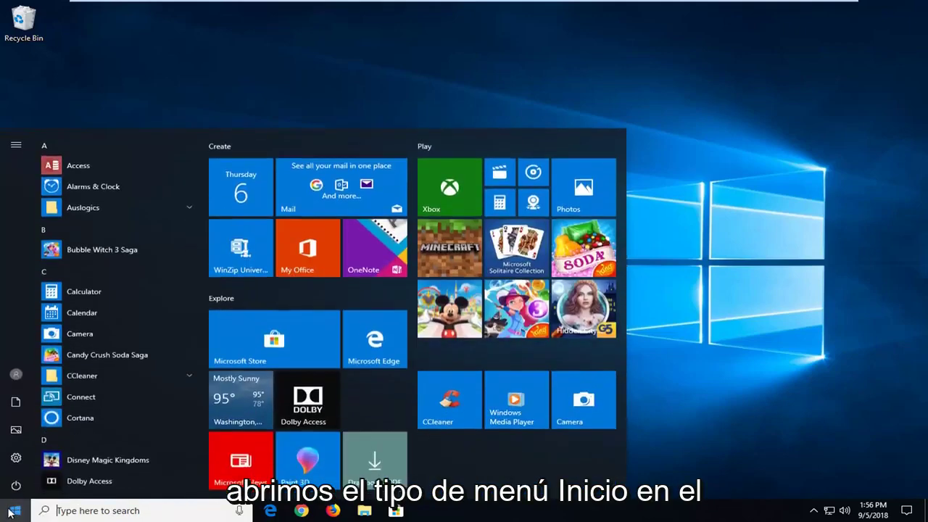
pyautogui.write('windows fire')
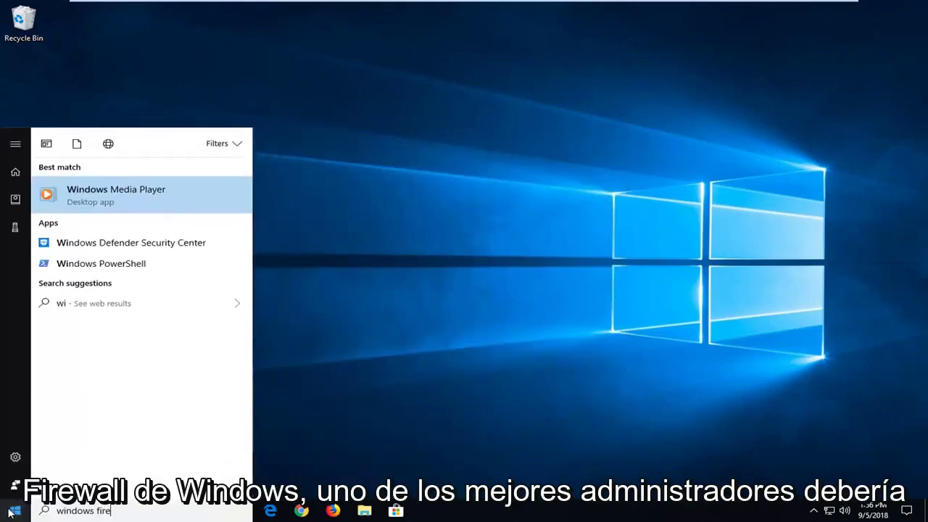
pyautogui.write('wall')
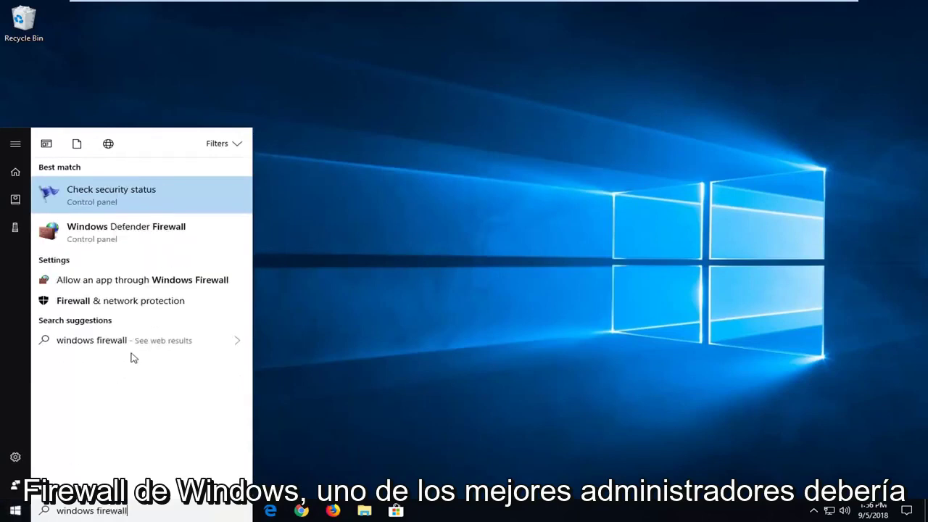
# - Open the Windows Defender Firewall Control Panel search result
pyautogui.click(112, 233)
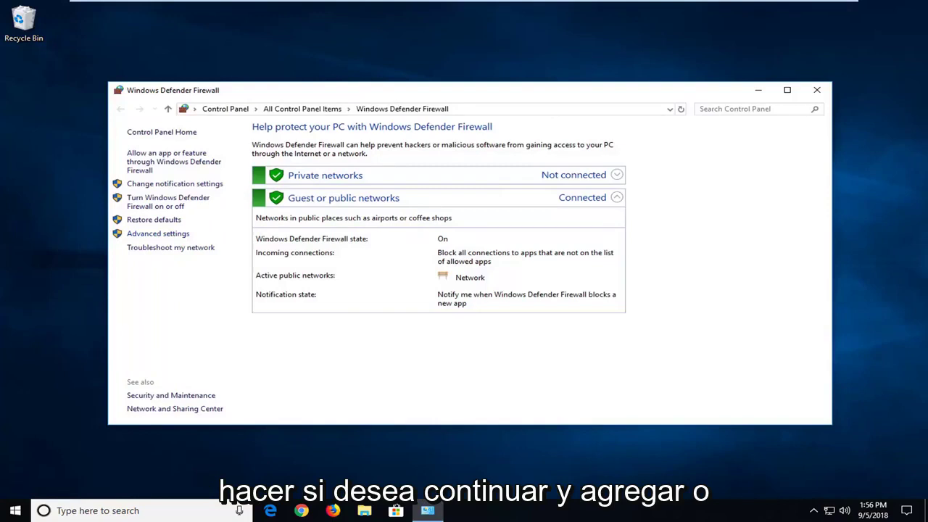
# - Open Advanced settings and display the Inbound Rules list
pyautogui.click(153, 235)
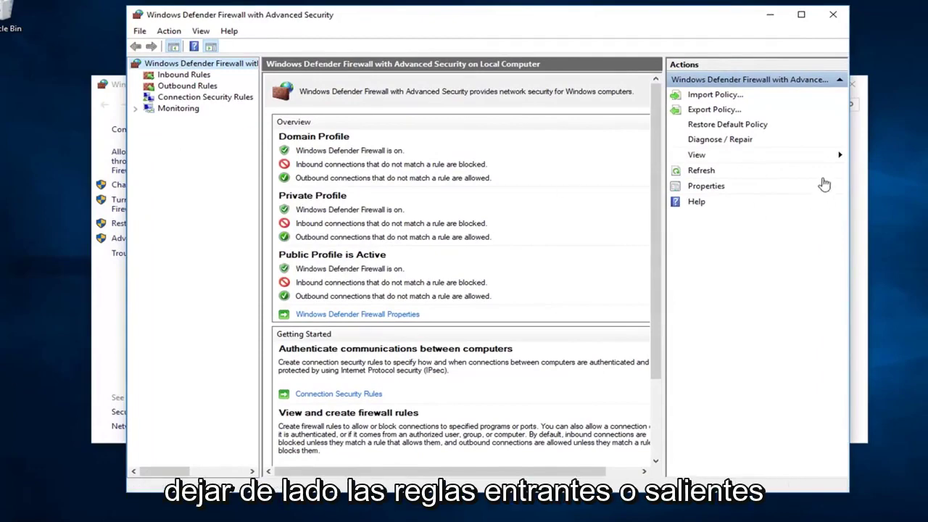
pyautogui.click(182, 75)
pyautogui.click(174, 98)
pyautogui.click(178, 75)
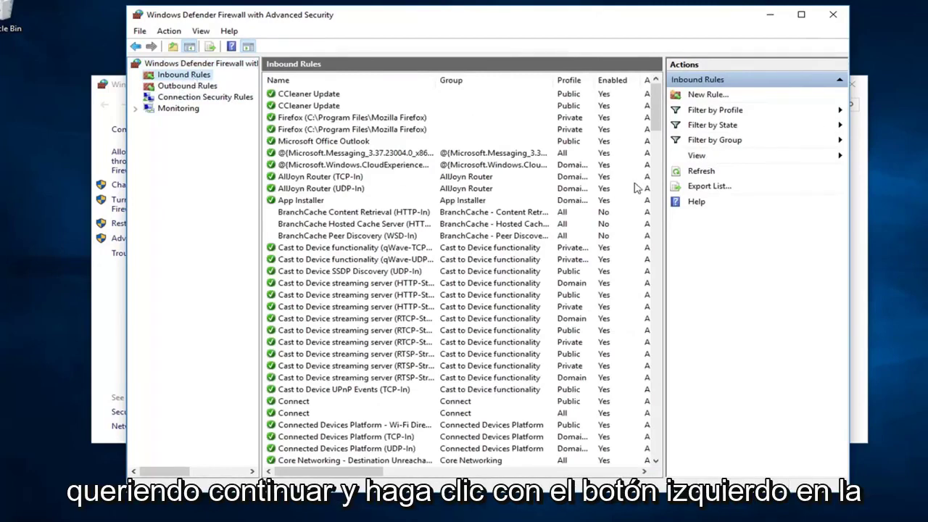
# - Start a new inbound Port rule for TCP specific local port 80
pyautogui.click(696, 99)
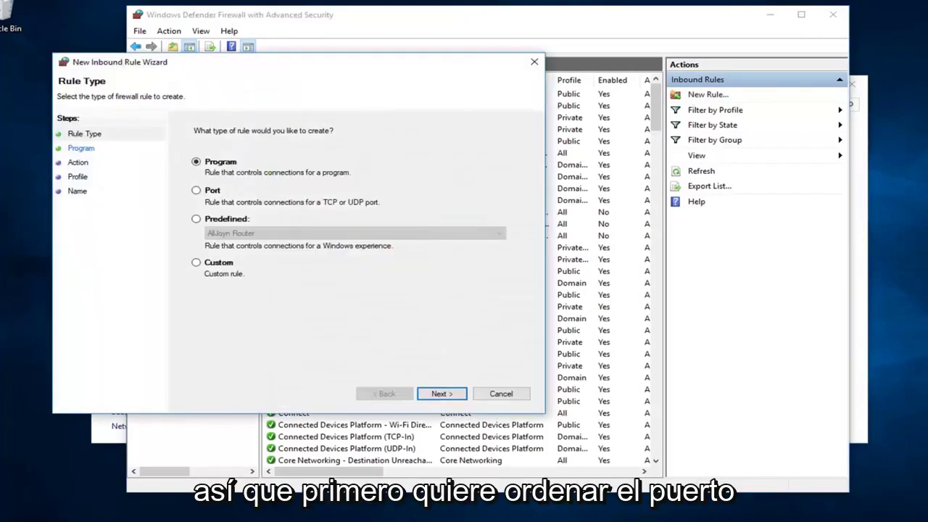
pyautogui.moveTo(284, 69); pyautogui.dragTo(458, 63)
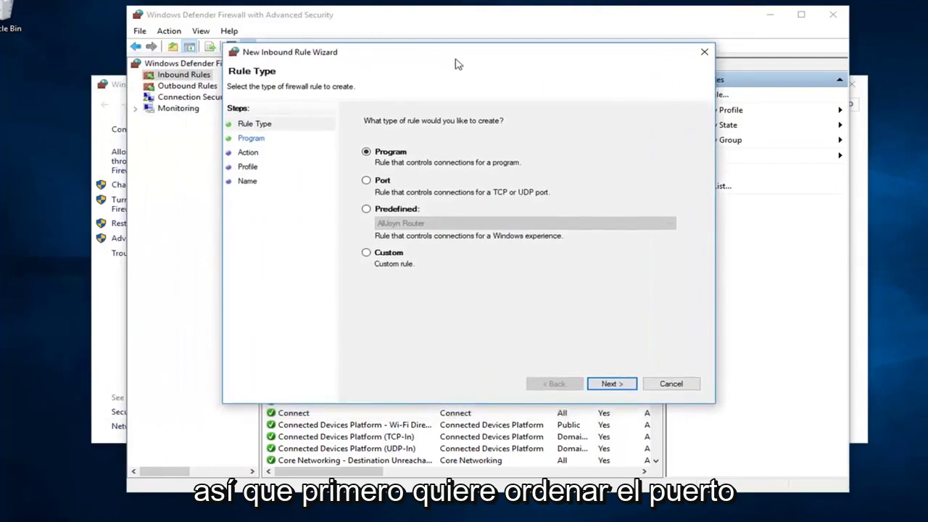
pyautogui.click(378, 181)
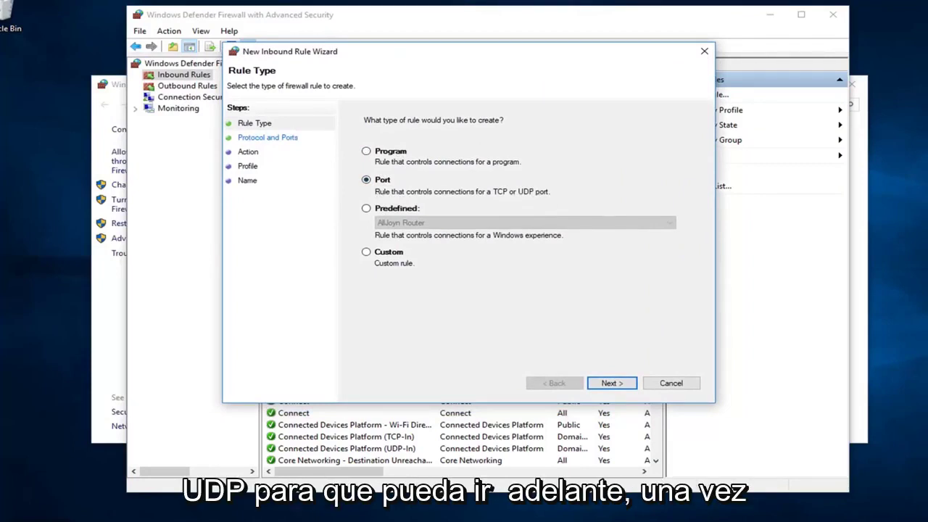
pyautogui.click(626, 386)
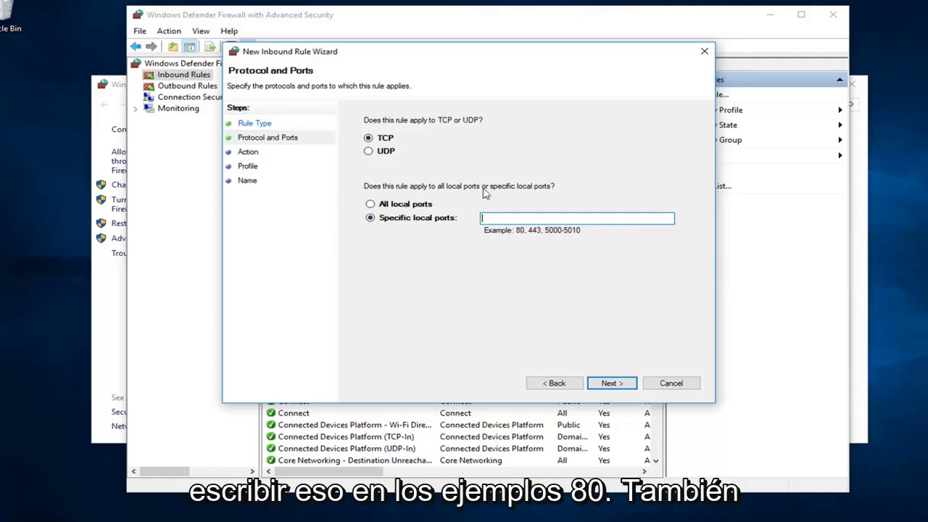
pyautogui.write('80')
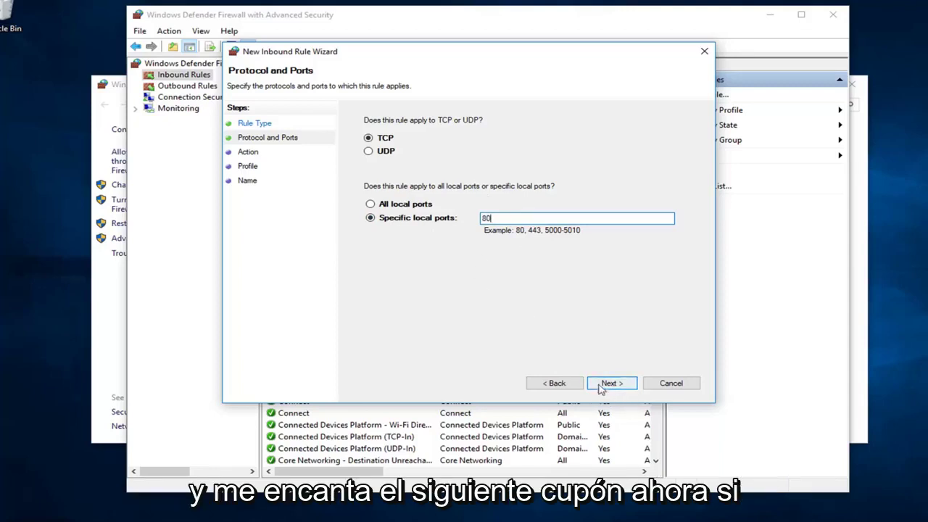
# - Set the rule to Block the connection, keeping Domain, Private and Public profiles checked
pyautogui.click(606, 384)
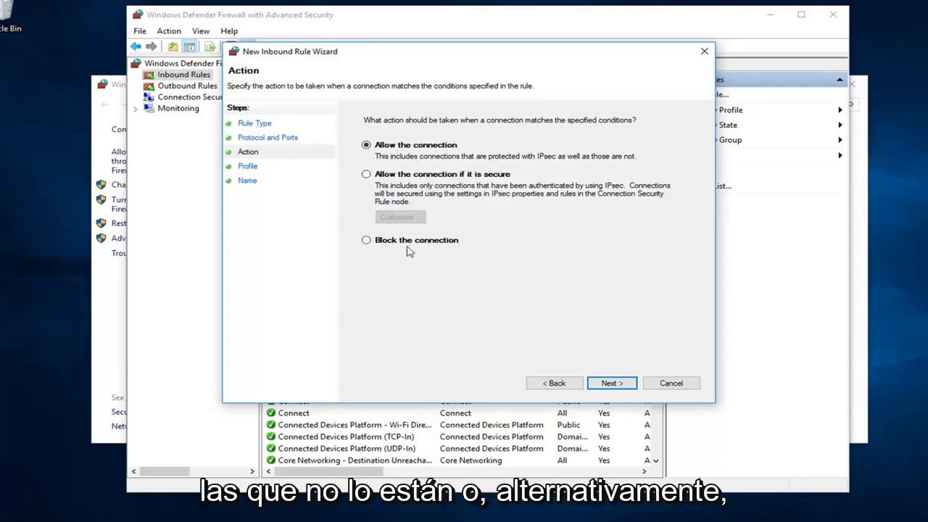
pyautogui.click(366, 242)
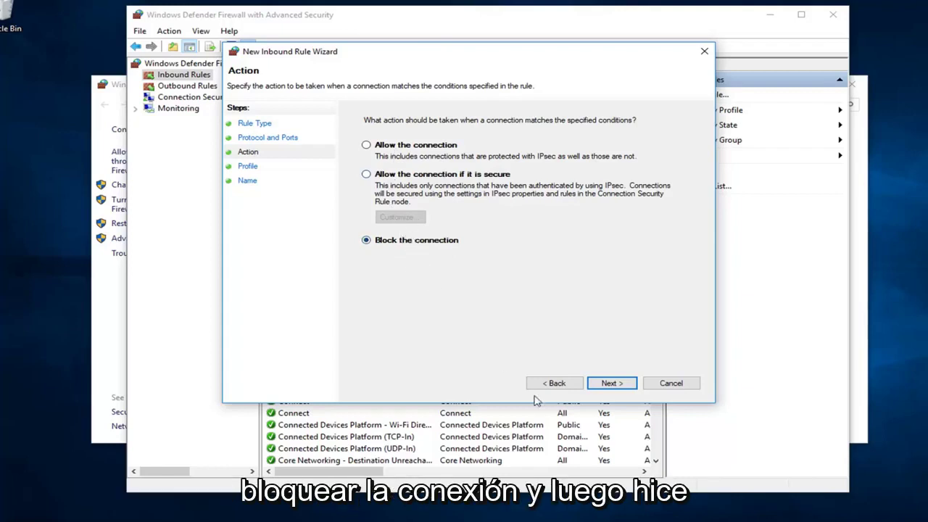
pyautogui.click(618, 385)
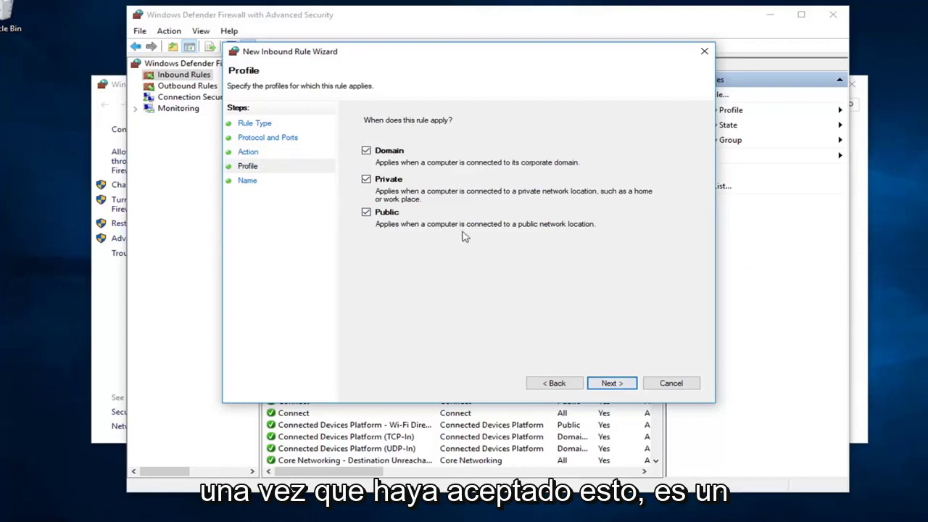
# - Name the rule 'Blocking Whatever' and finish the wizard
pyautogui.click(613, 382)
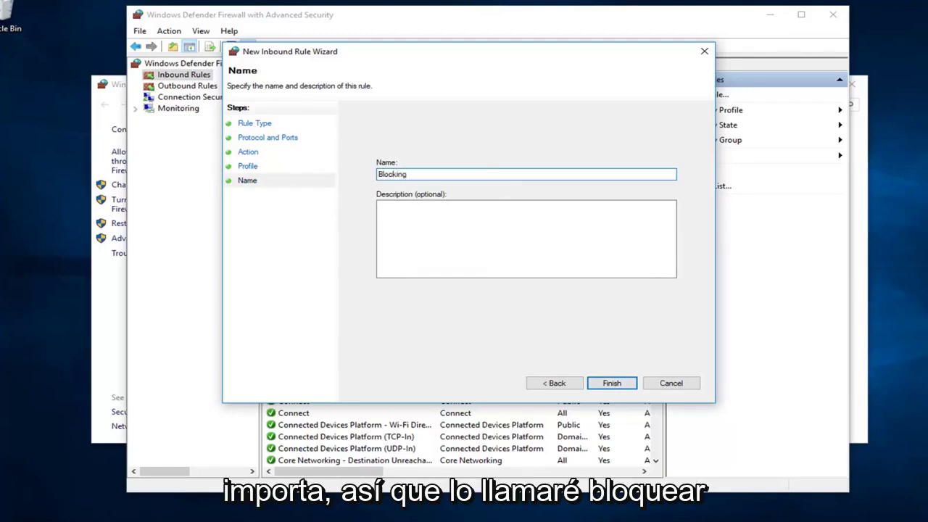
pyautogui.write(' Whatever')
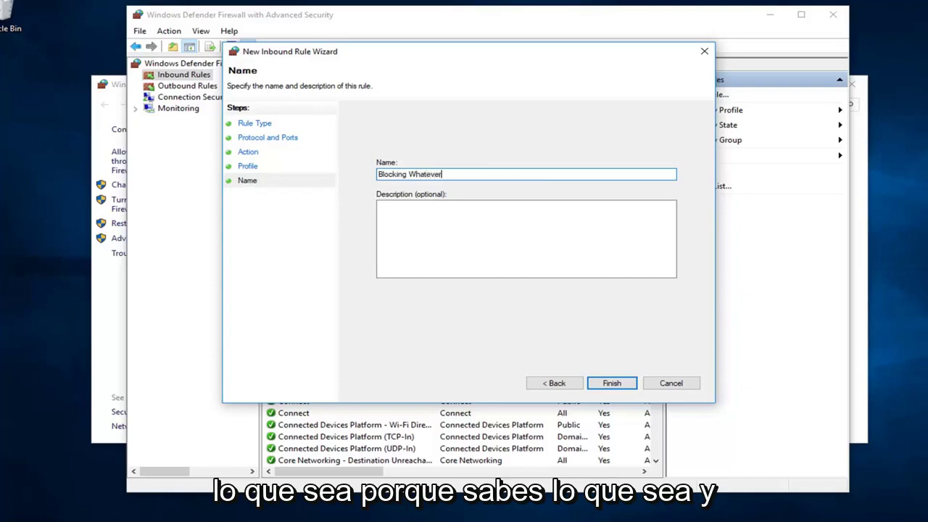
pyautogui.click(473, 204)
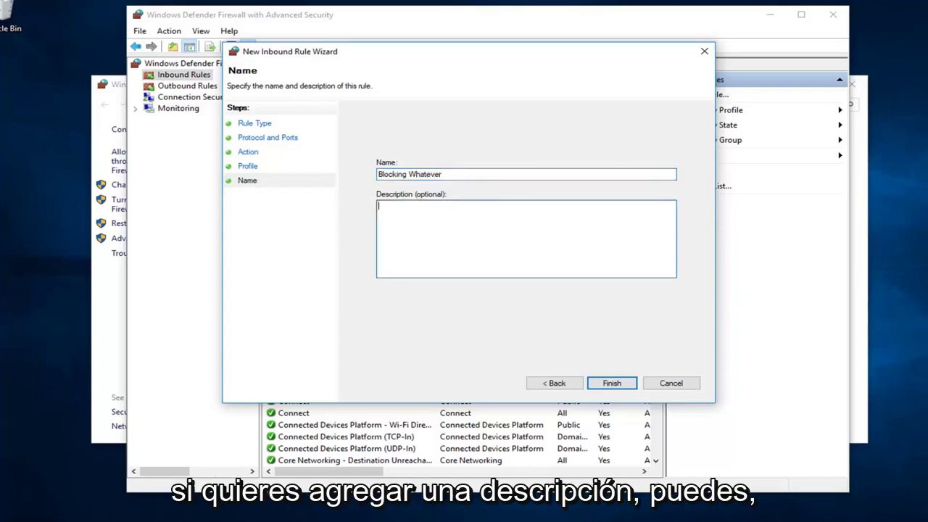
pyautogui.click(612, 384)
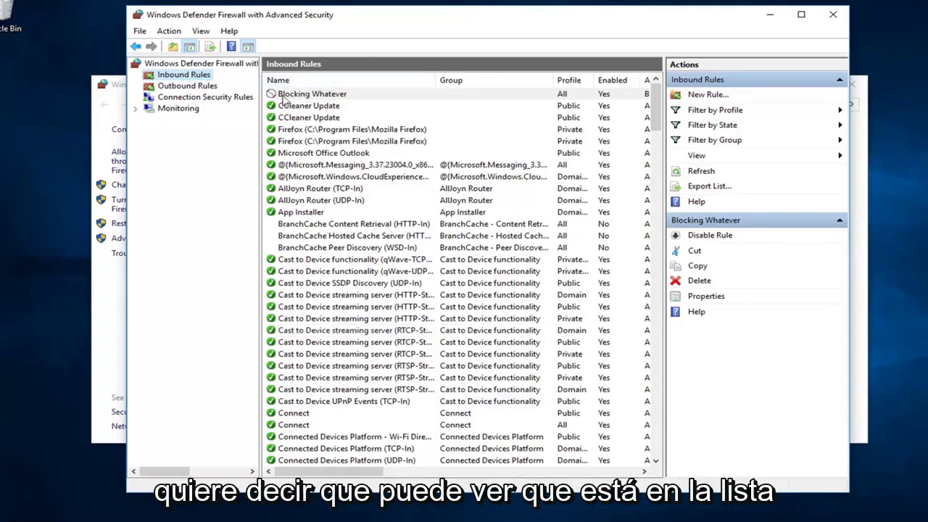
pyautogui.click(313, 95)
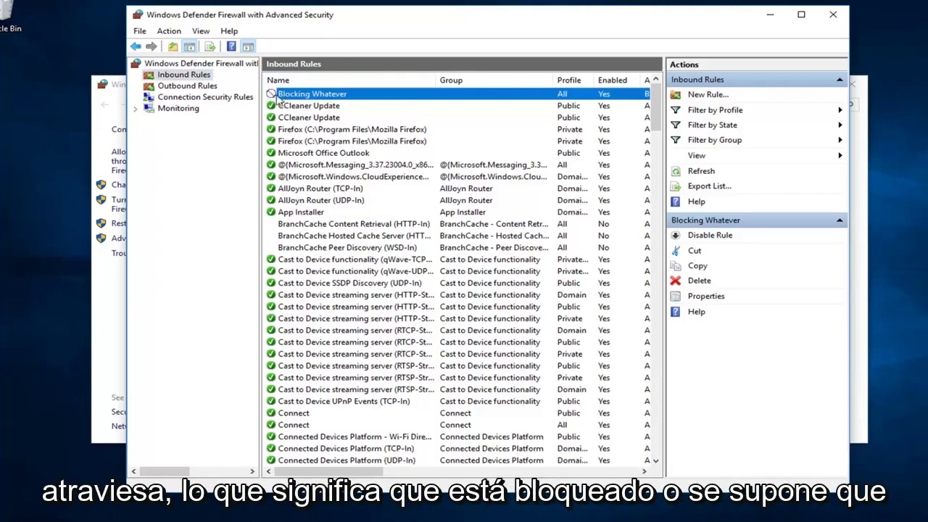
pyautogui.doubleClick(327, 95)
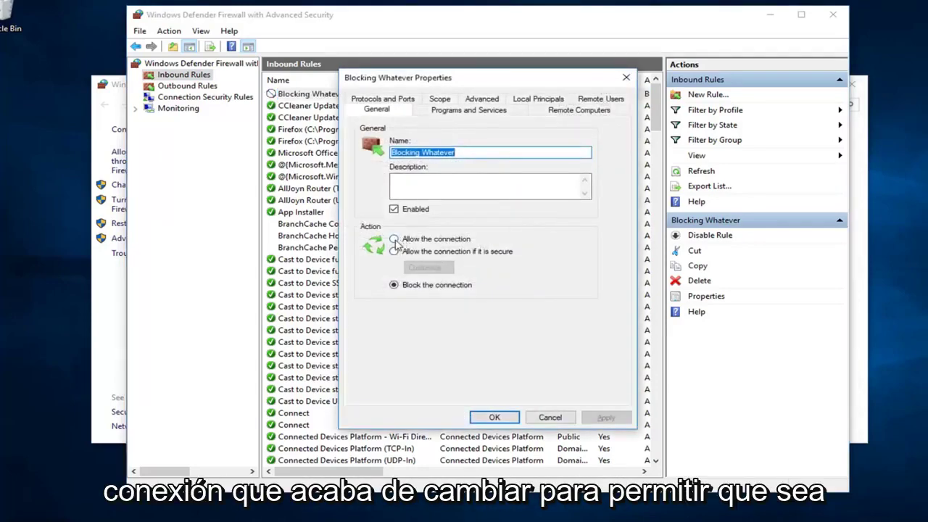
pyautogui.click(394, 240)
pyautogui.click(418, 292)
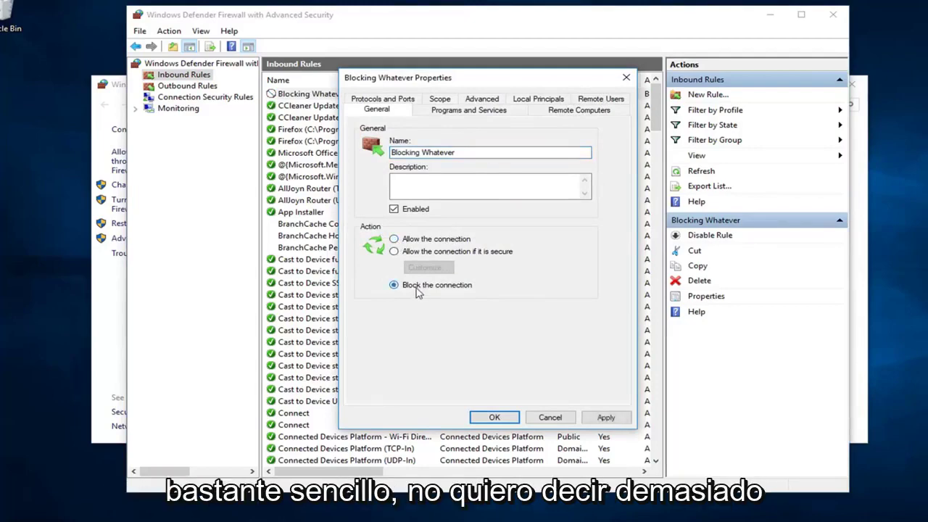
pyautogui.click(456, 110)
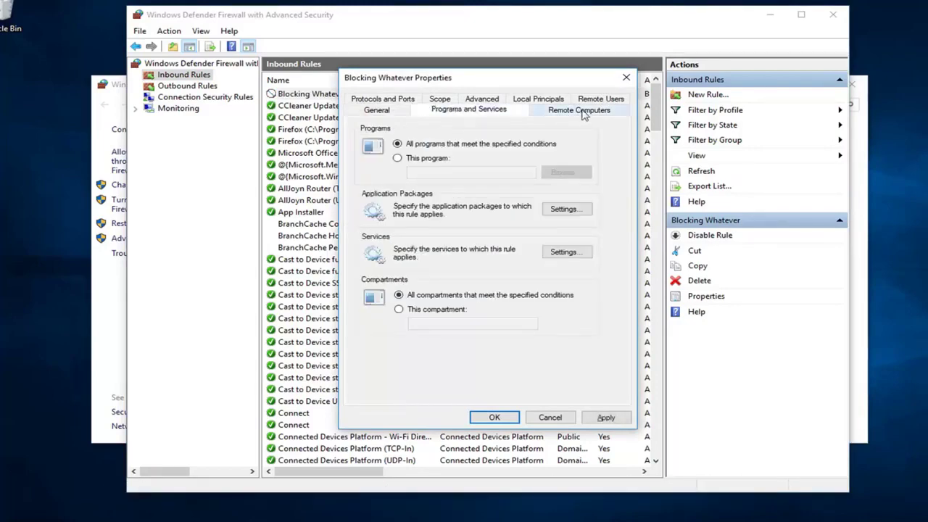
pyautogui.click(626, 76)
# - Review the Blocking Whatever rule in the list, then close the advanced firewall window
pyautogui.rightClick(355, 98)
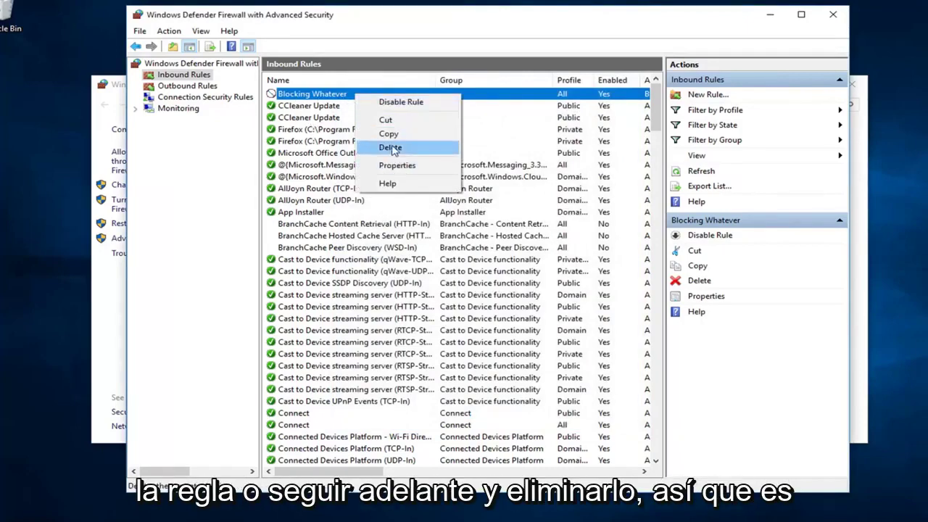
pyautogui.click(320, 155)
pyautogui.scroll(-8, 322, 166)
pyautogui.scroll(-8, 322, 171)
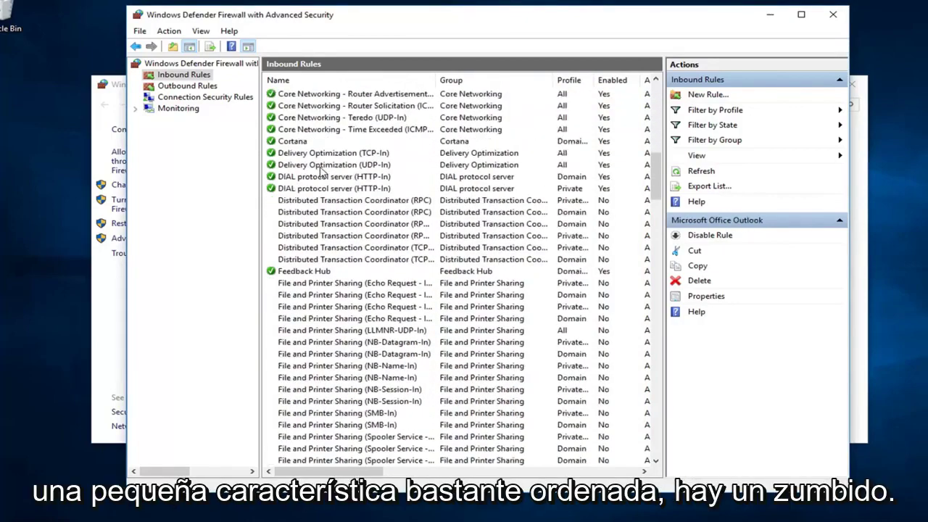
pyautogui.scroll(8, 321, 169)
pyautogui.scroll(1, 322, 171)
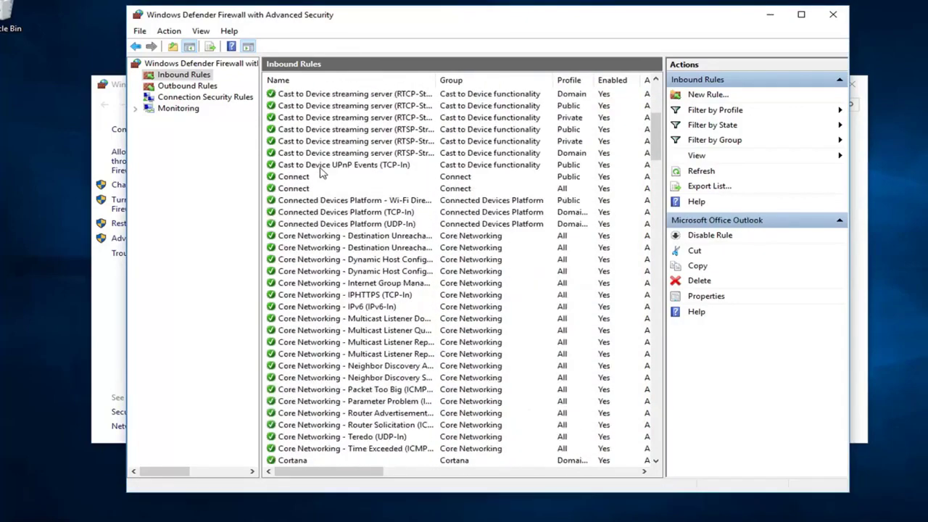
pyautogui.scroll(7, 323, 171)
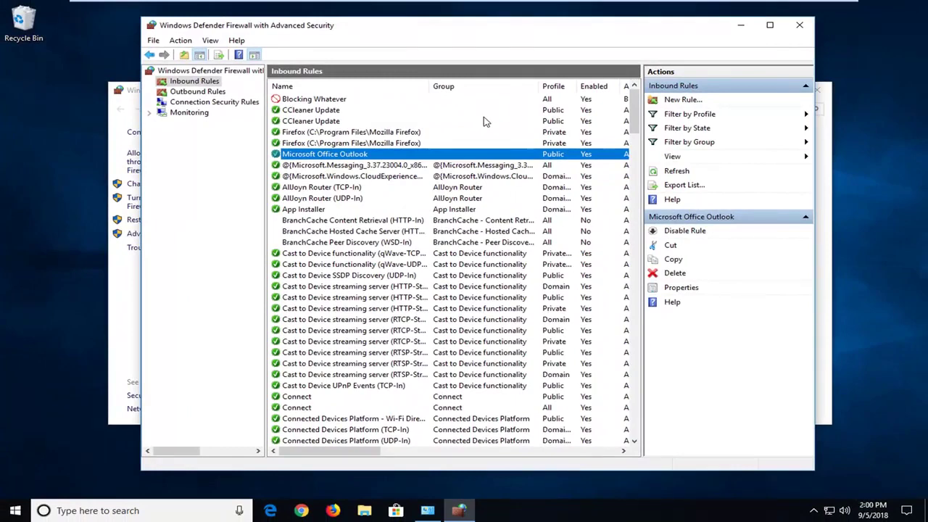
pyautogui.click(799, 26)
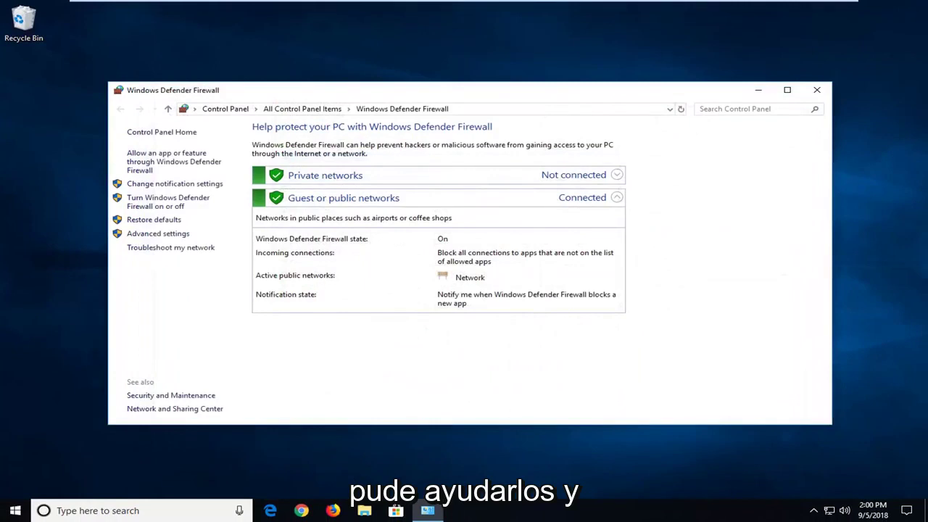